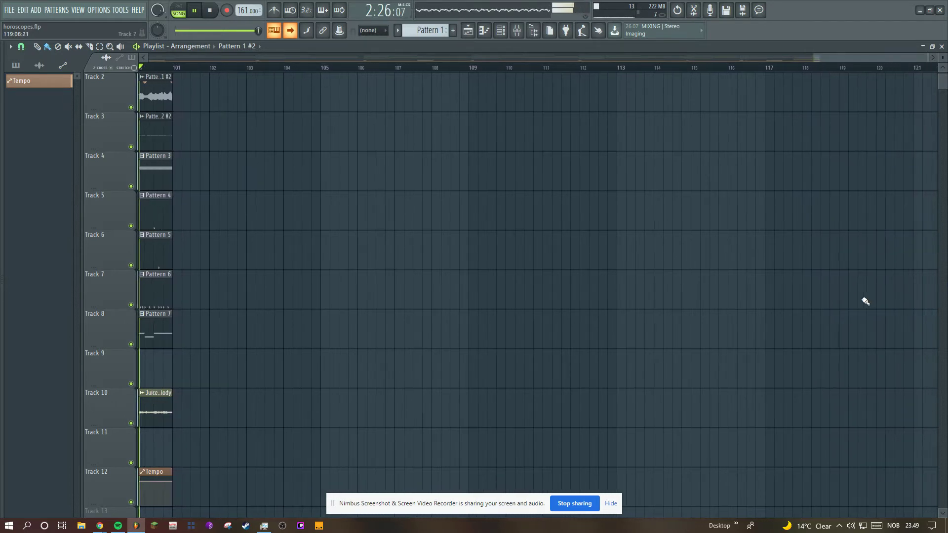
Stop playback and open the sample settings of the Juice Melody clip at bar 97 near the arrangement's end.
key(space)
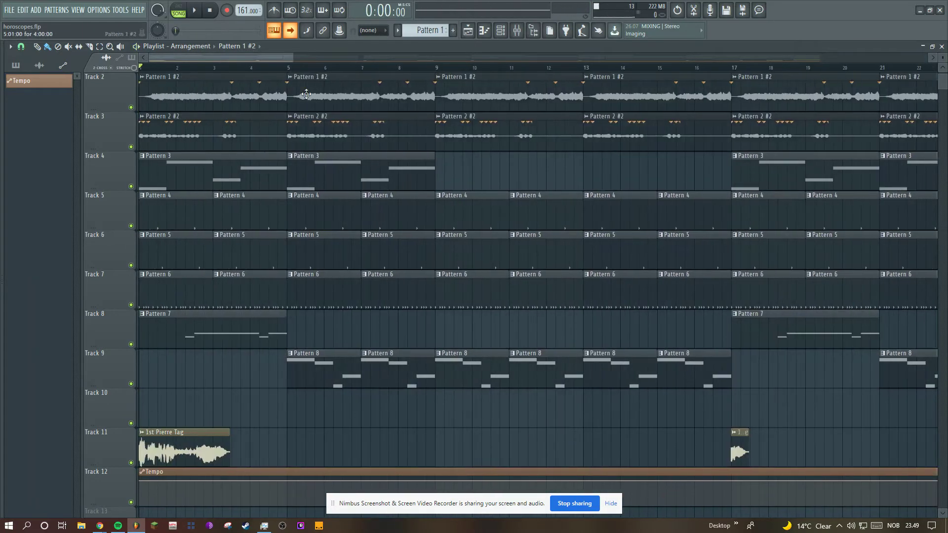
scroll(294, 59, down, 10)
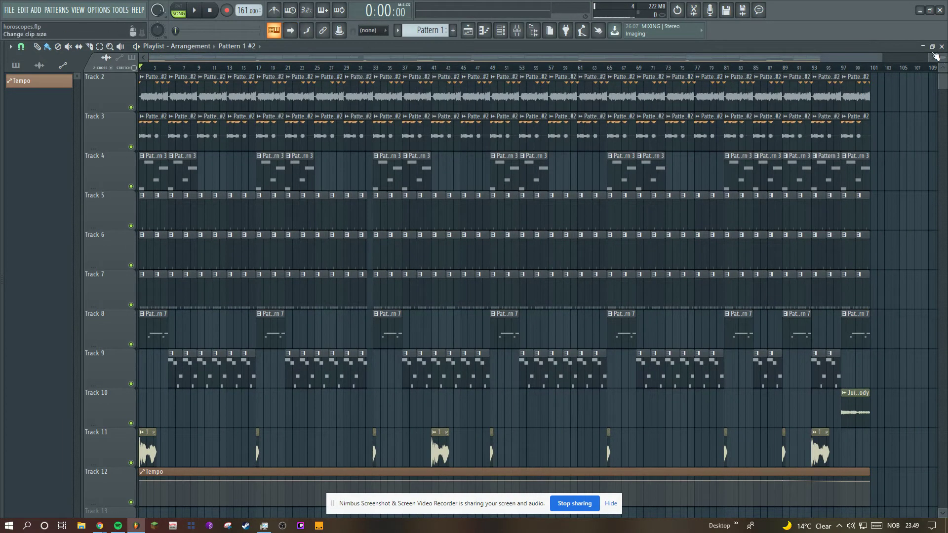
drag(882, 58, 721, 59)
scroll(709, 120, right, 5)
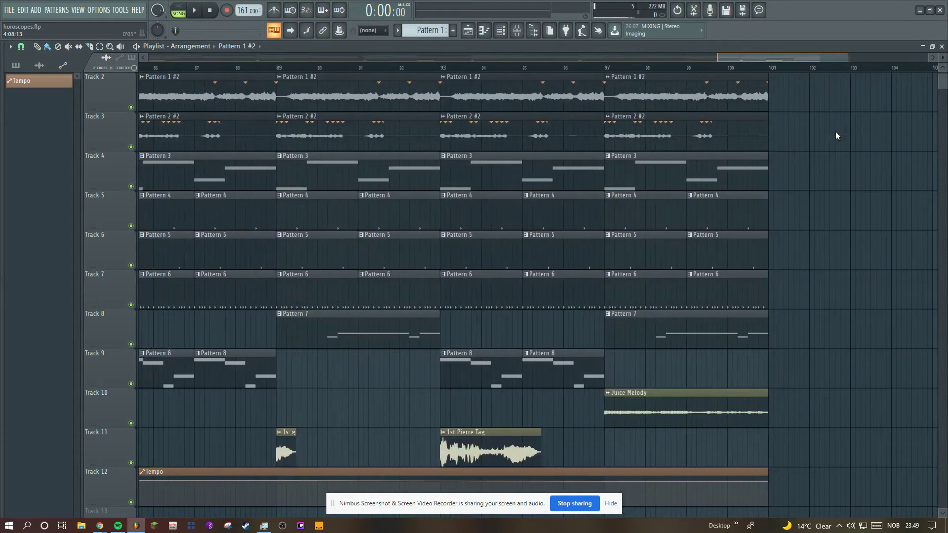
double_click(711, 417)
click(323, 360)
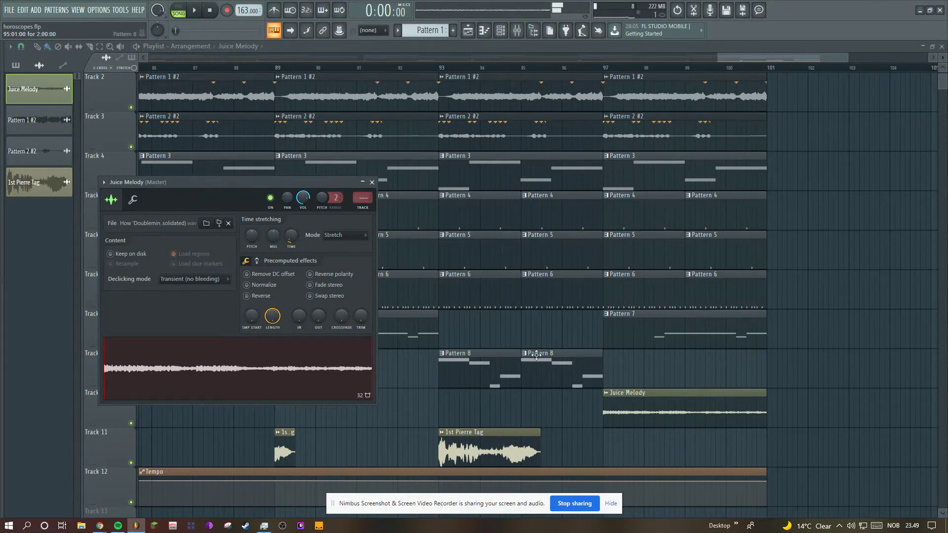
Solo the Tempo automation on Track 12 and play it from bar 89 and again near bar 97.
scroll(457, 104, down, 3)
click(442, 67)
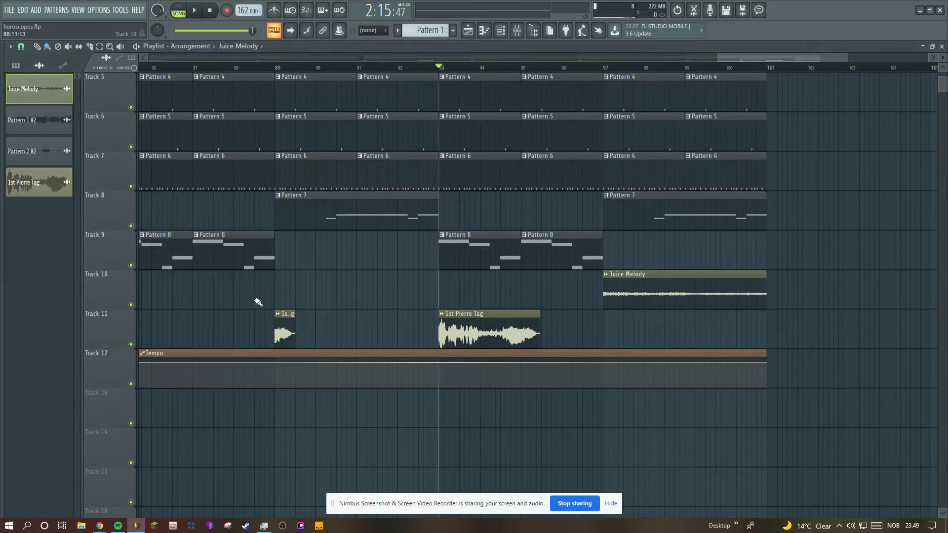
right_click(132, 385)
scroll(164, 369, up, 1)
drag(278, 68, 275, 70)
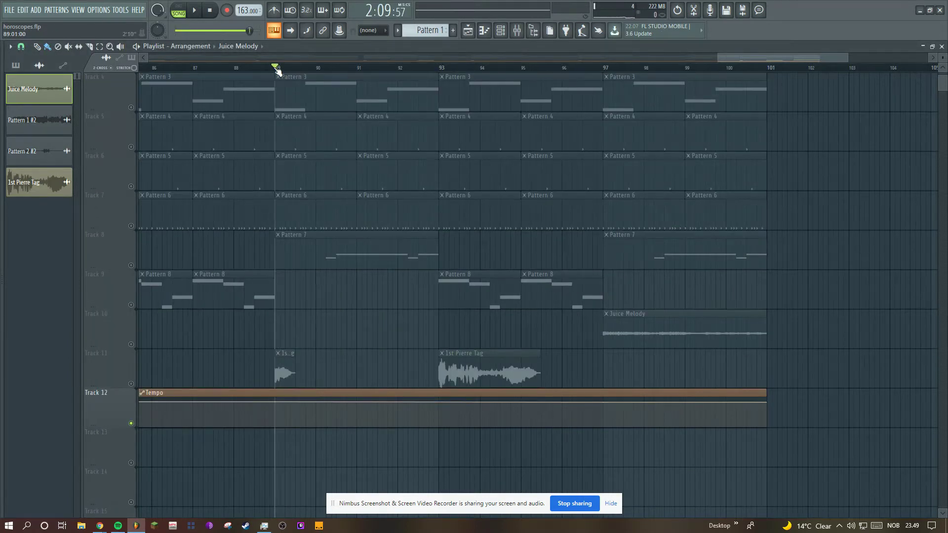
key(space)
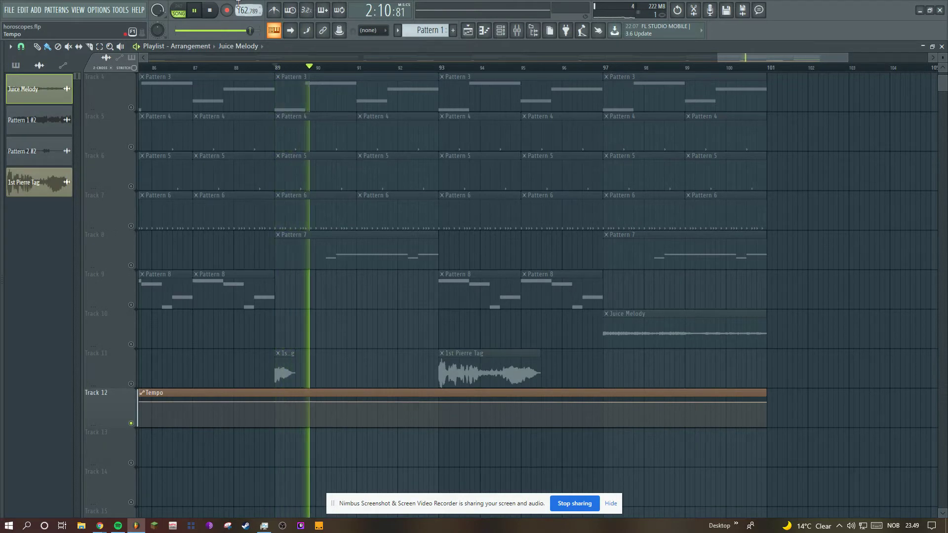
click(594, 69)
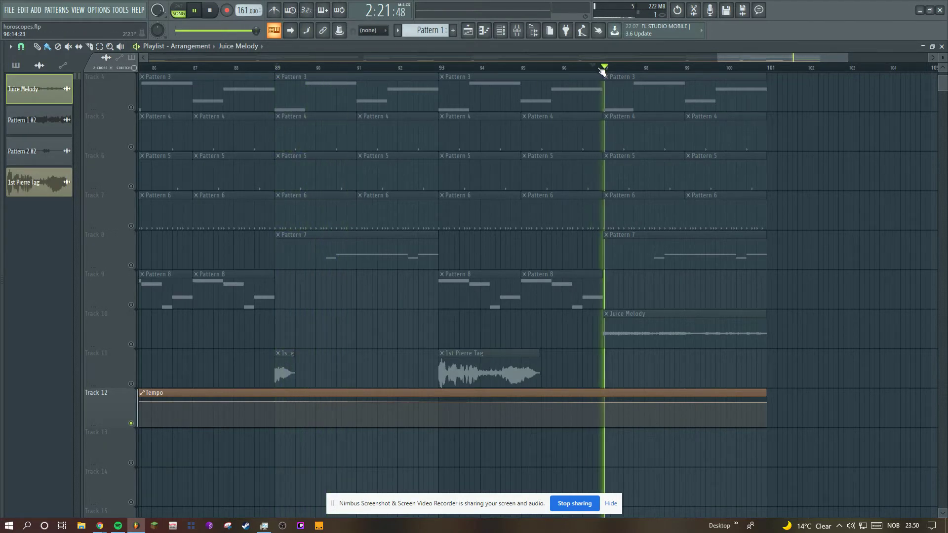
key(space)
Return the playhead to bar 89, play briefly and restore all playlist tracks from solo.
scroll(650, 176, up, 3)
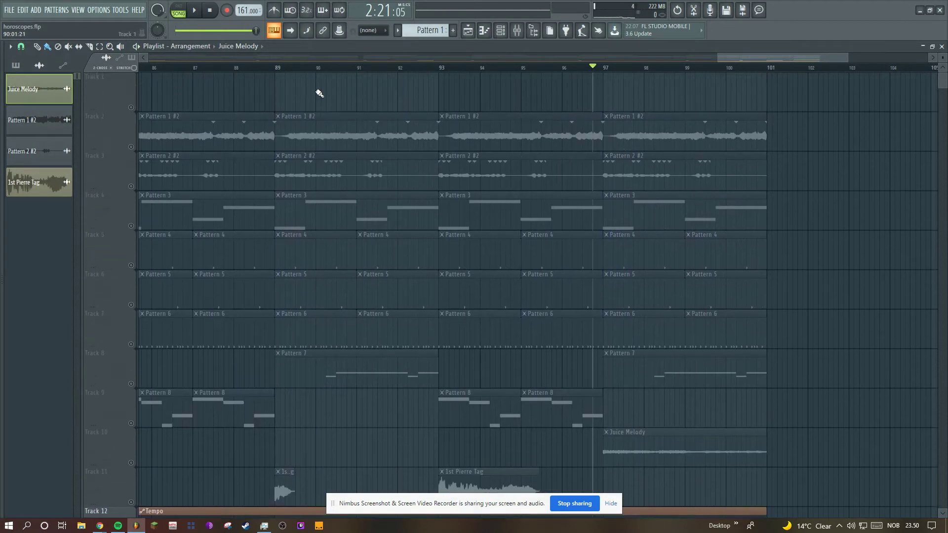
click(277, 70)
key(space)
right_click(132, 108)
right_click(132, 108)
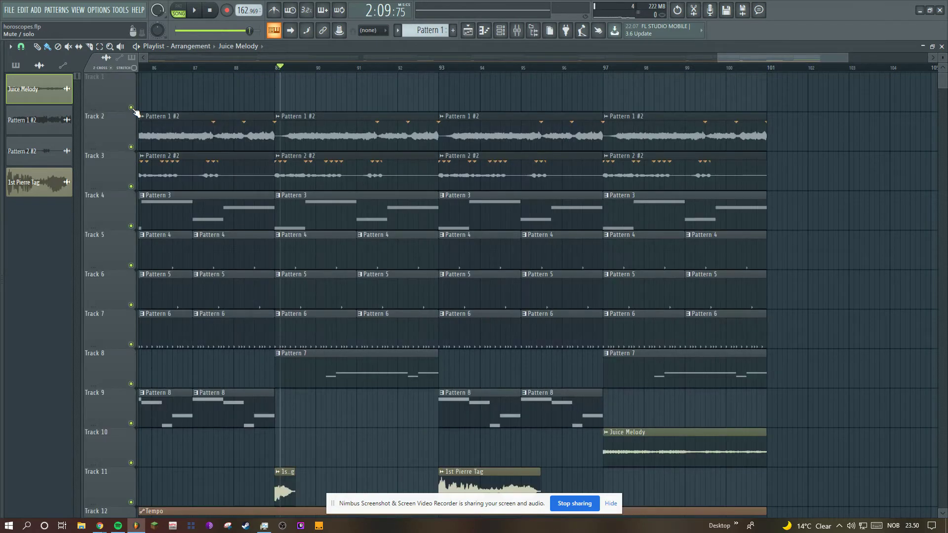
Shift the playlist tracks up by one so the Pattern 1 #2 clips sit on Track 1, and return the playhead to the start.
drag(718, 57, 146, 58)
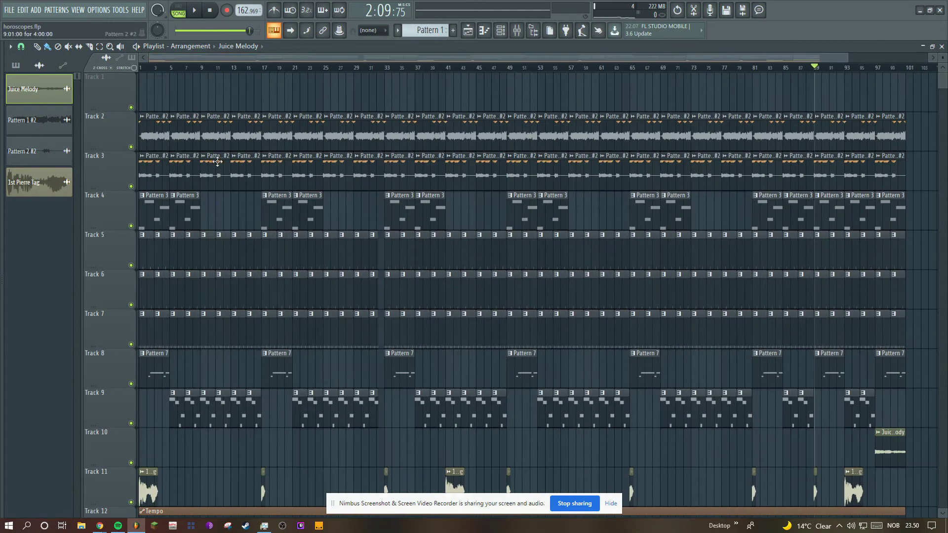
drag(119, 138, 102, 520)
key(shift+Up)
click(189, 504)
right_click(203, 503)
scroll(229, 485, up, 1)
drag(485, 69, 133, 74)
Open the 1st Pierre Tag sample settings, listen to its clips soloed on Track 10 and restore all tracks.
click(44, 185)
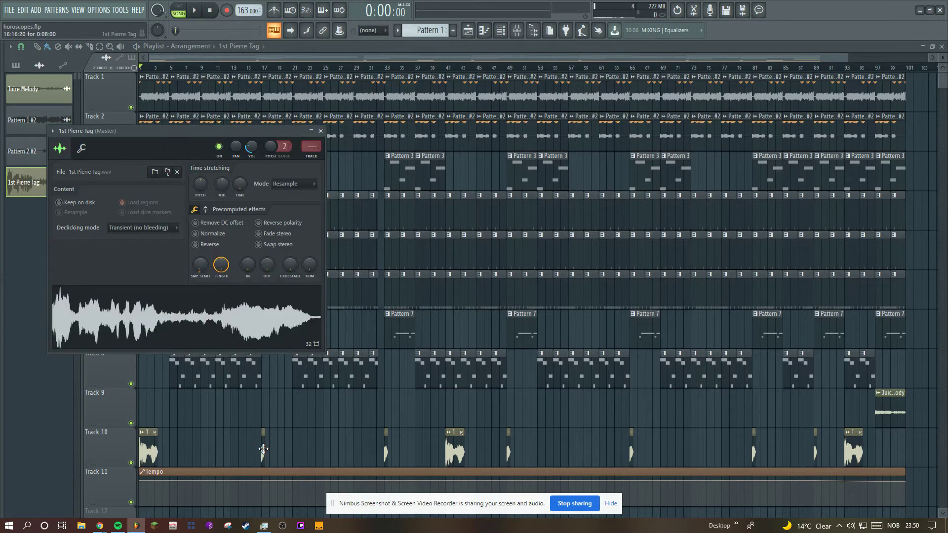
right_click(131, 463)
click(266, 68)
key(space)
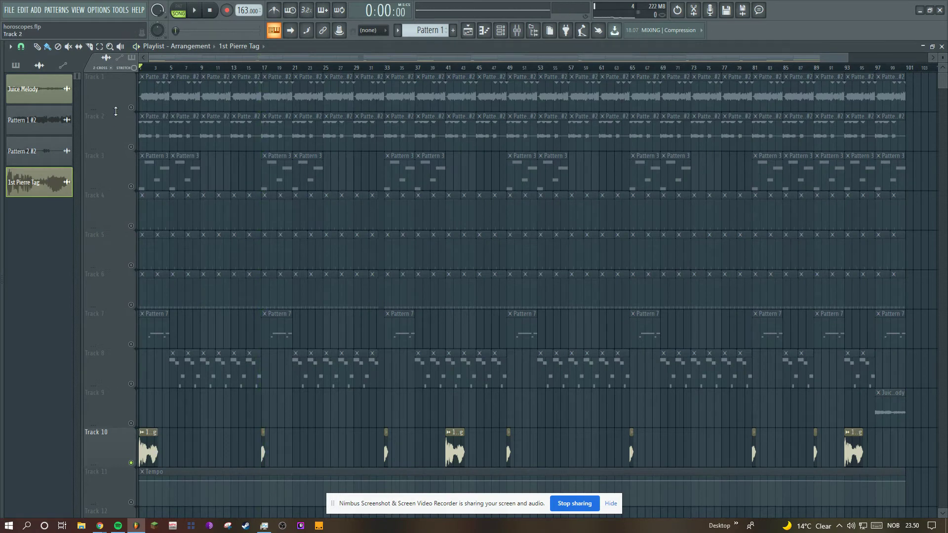
right_click(131, 107)
right_click(131, 107)
Examine the Fruity soft clipper on the mixer's Master track and return to the playlist.
click(517, 30)
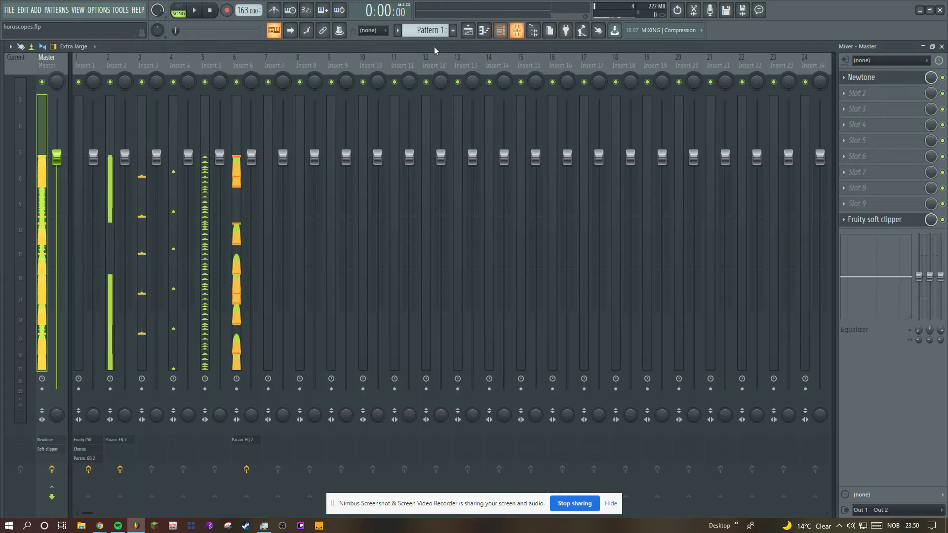
click(872, 219)
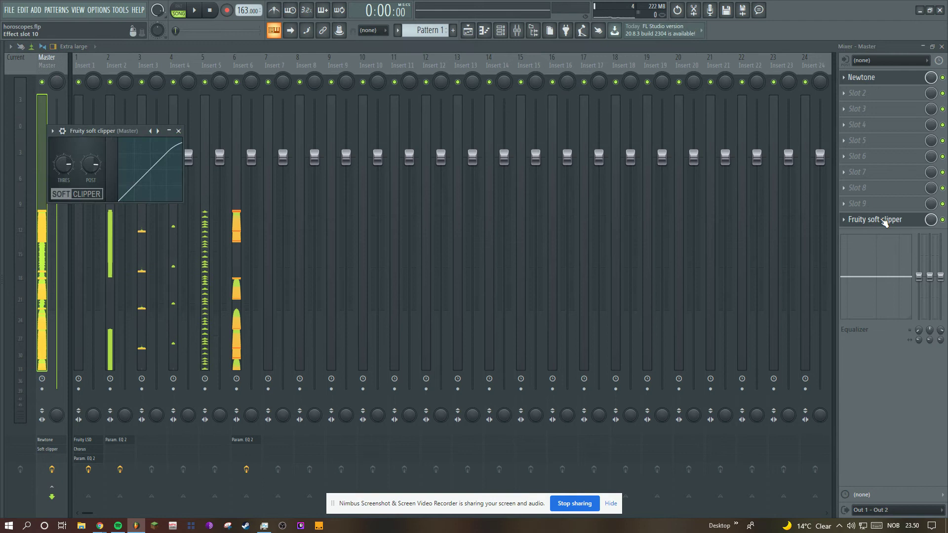
click(468, 31)
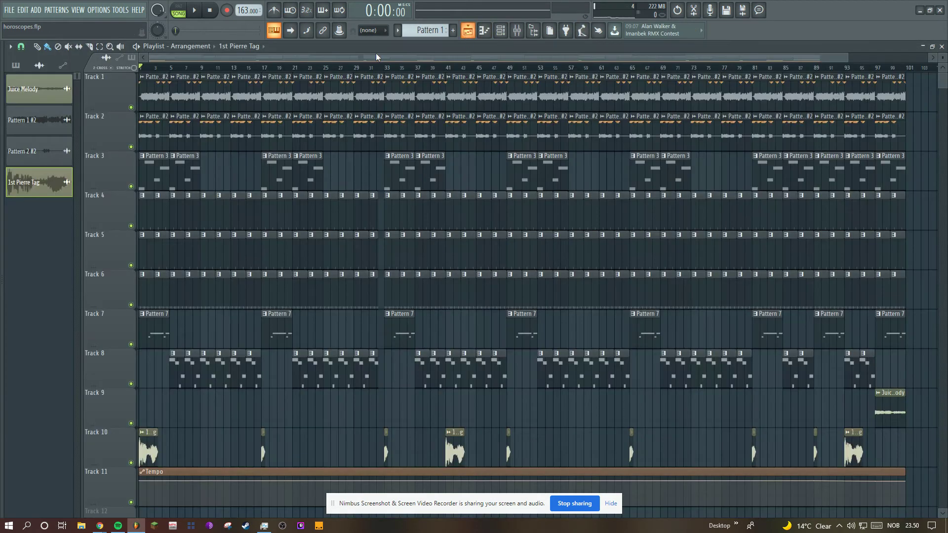
Switch to pattern mode and play Pattern 1's MIDI Out chords in the piano roll.
click(26, 66)
click(178, 9)
key(F7)
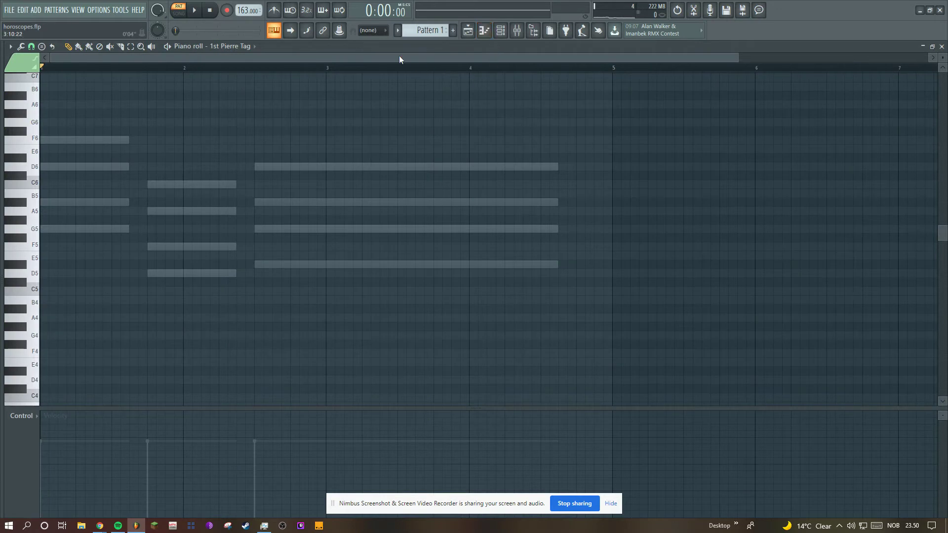
click(253, 46)
click(253, 138)
click(233, 46)
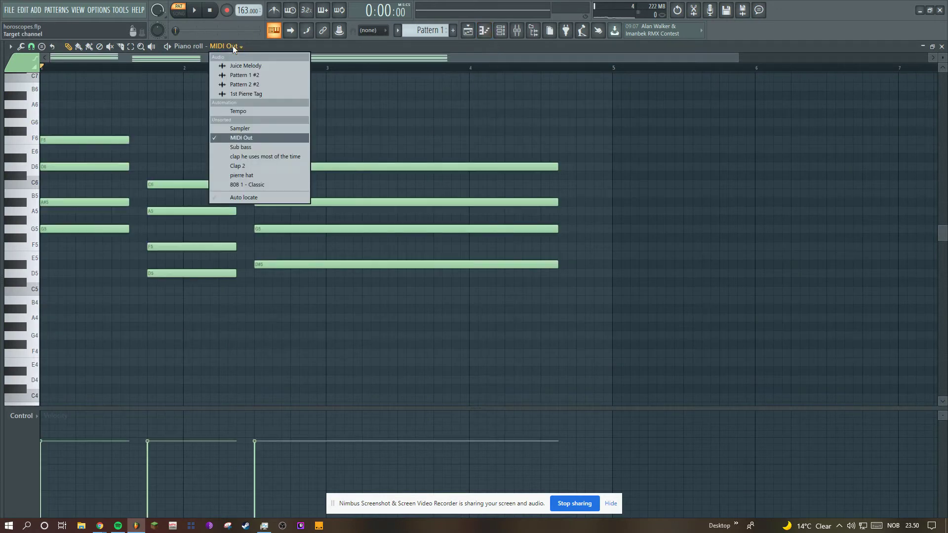
click(234, 199)
key(space)
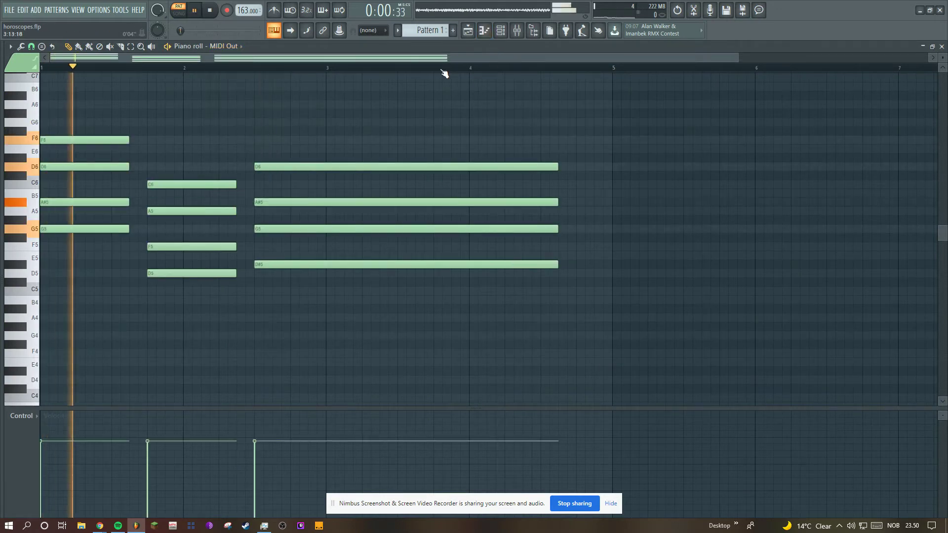
Show all channels in the channel rack and open the MIDI Out channel's settings.
click(500, 30)
click(238, 140)
click(232, 148)
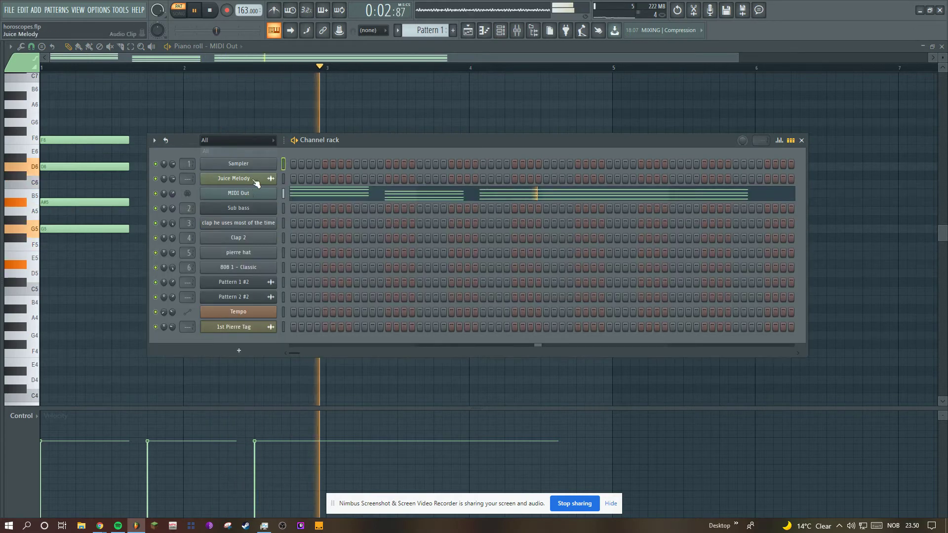
click(250, 196)
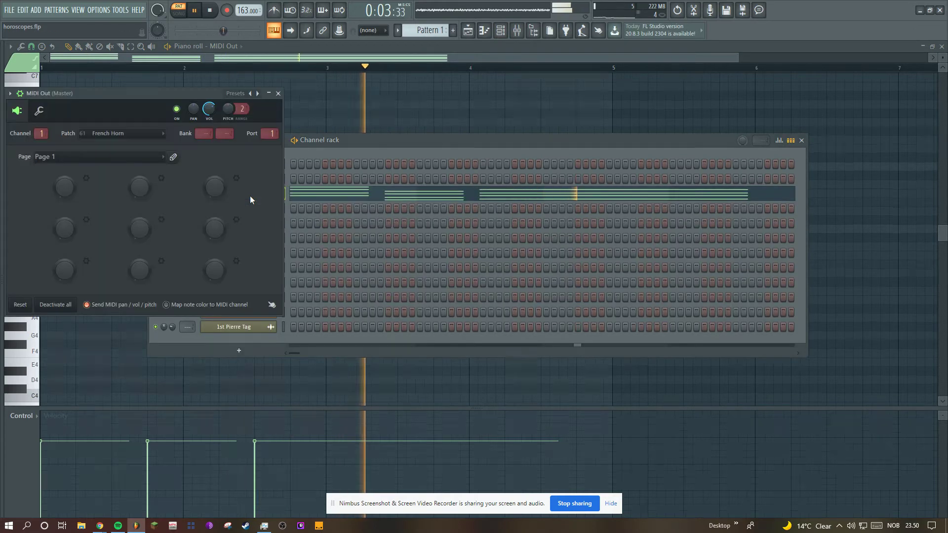
Examine Fruity LSD, Fruity Chorus and Fruity parametric EQ 2 on mixer Insert 1, and bypass the Chorus and EQ for comparison.
click(531, 32)
click(89, 66)
click(880, 78)
click(880, 96)
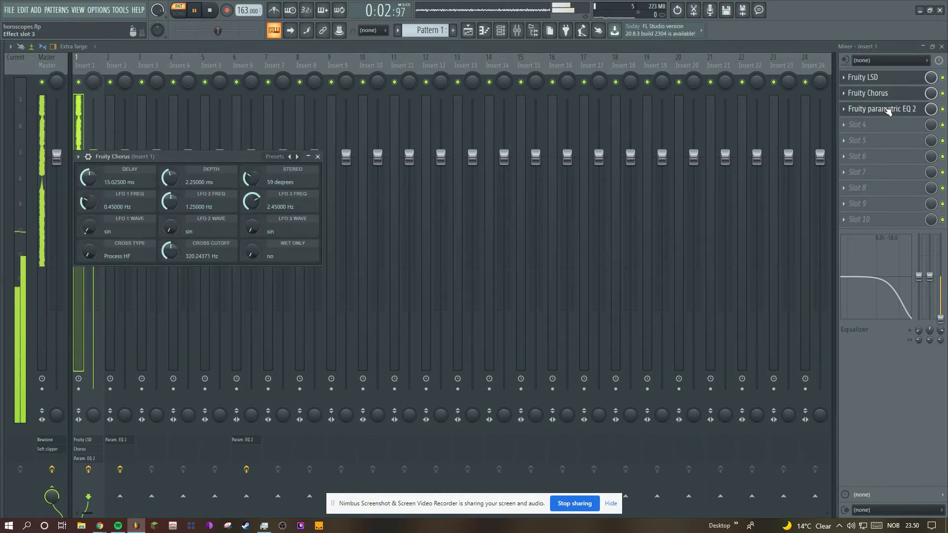
click(887, 109)
click(942, 92)
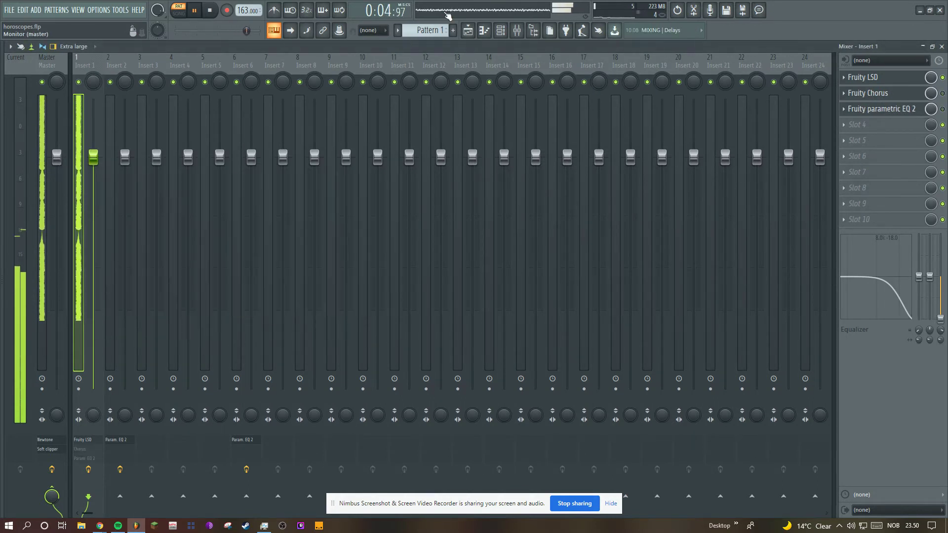
Return from the mixer to Pattern 1's MIDI Out piano roll while the chords play.
click(487, 32)
click(484, 31)
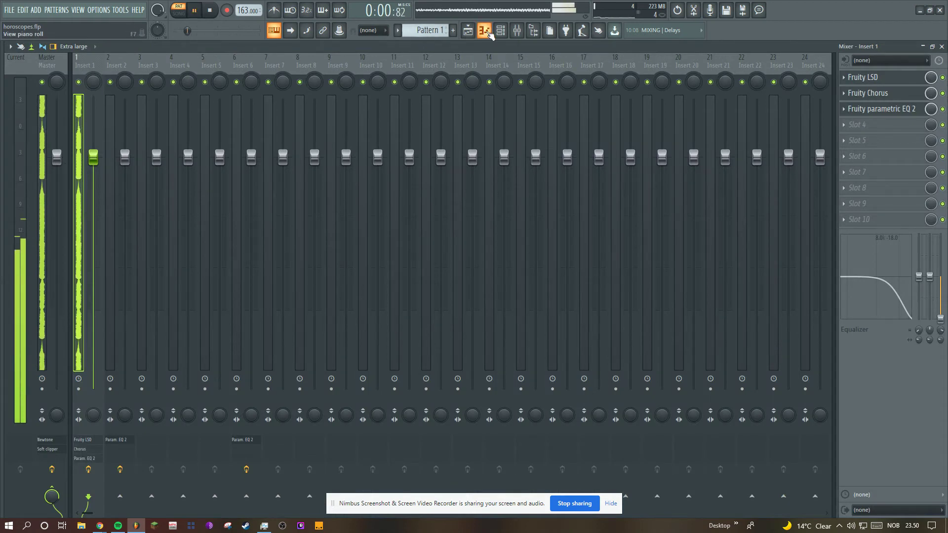
click(477, 32)
click(499, 32)
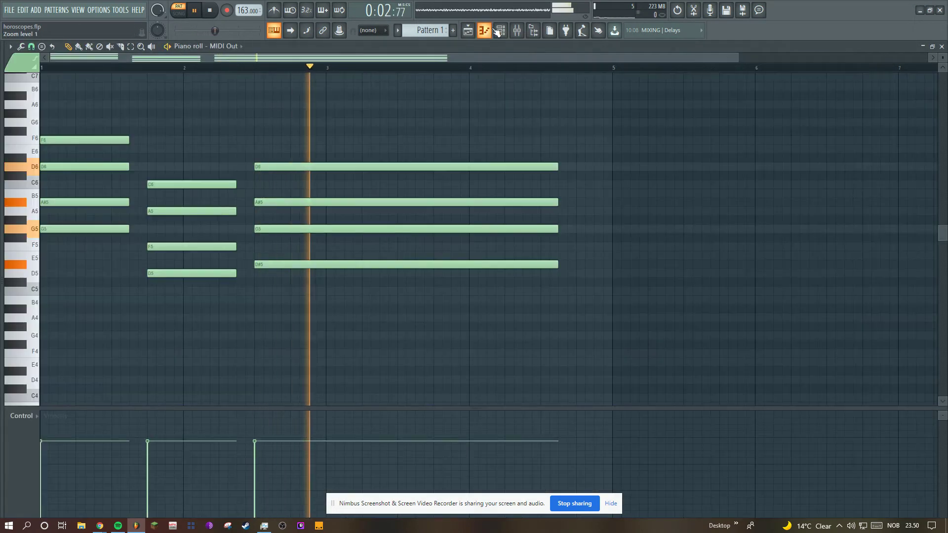
click(511, 30)
click(495, 32)
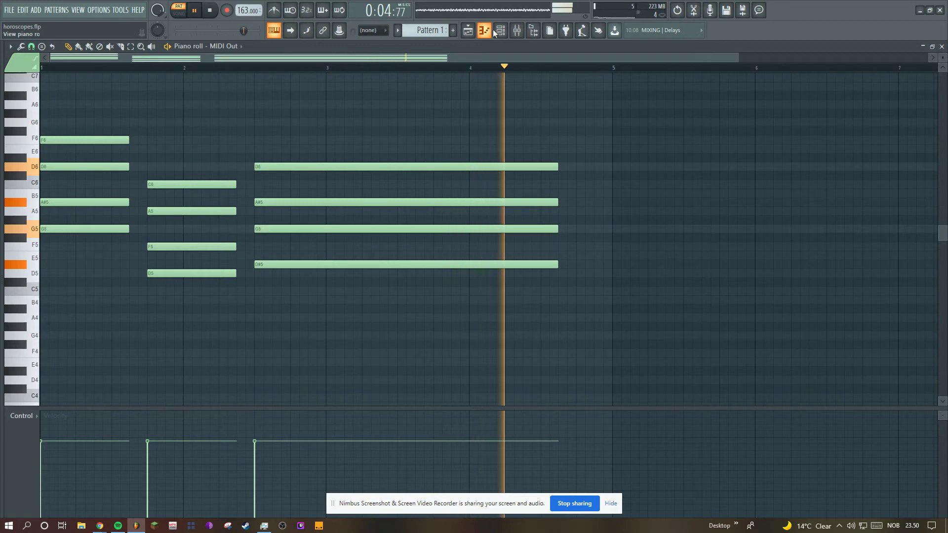
Play Pattern 2's MIDI Out melody in the piano roll and switch to Pattern 3.
scroll(442, 32, up, 1)
key(space)
scroll(439, 96, up, 1)
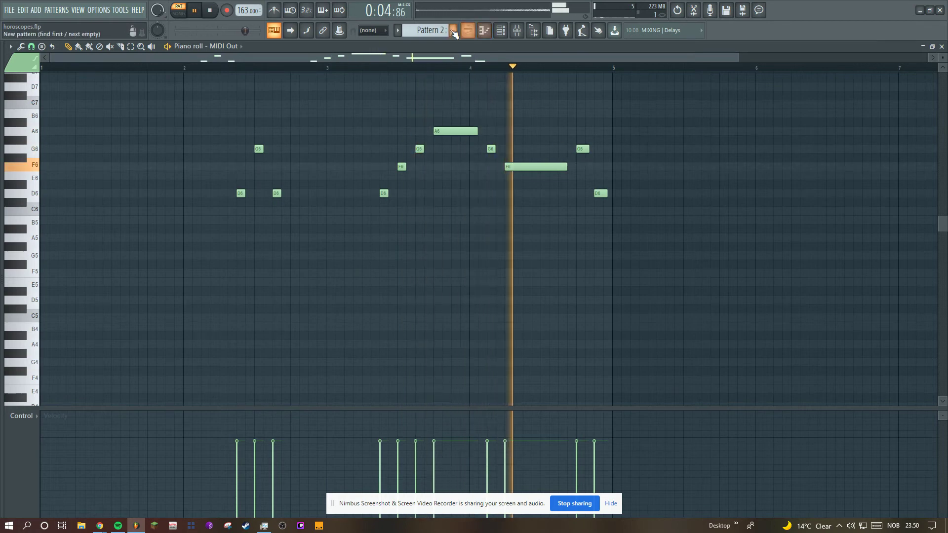
scroll(433, 31, up, 2)
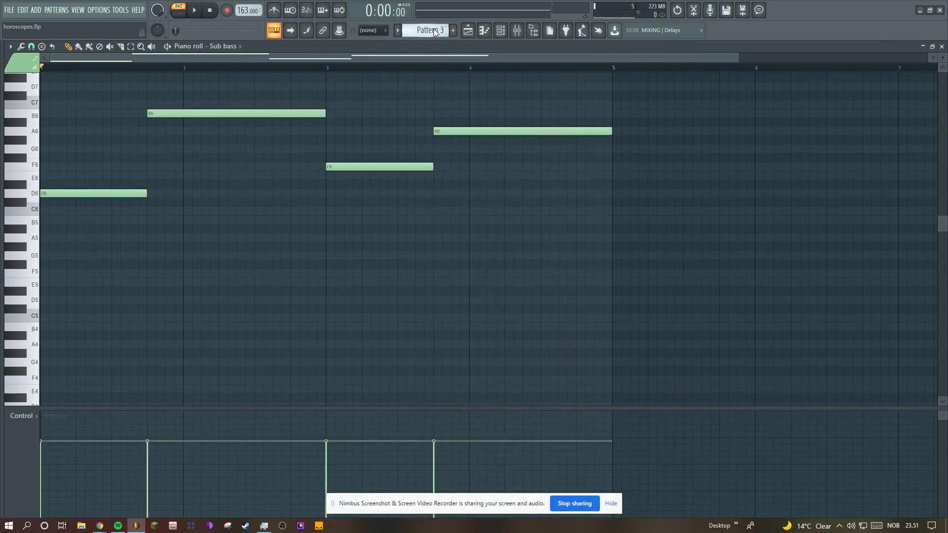
Examine the sample settings of the Pattern 1 #2 and Pattern 2 #2 audio clips in the playlist.
click(468, 30)
drag(847, 58, 310, 58)
double_click(307, 75)
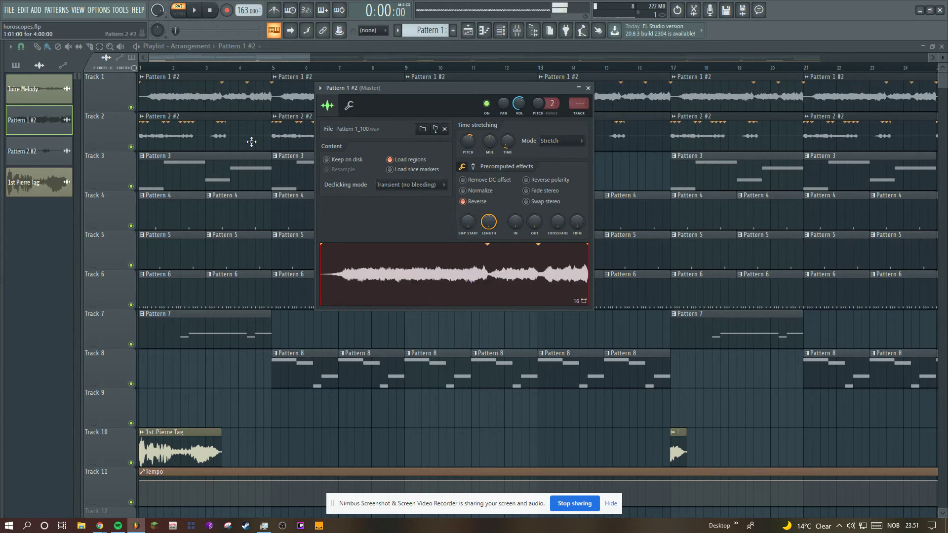
click(233, 130)
drag(252, 127, 294, 110)
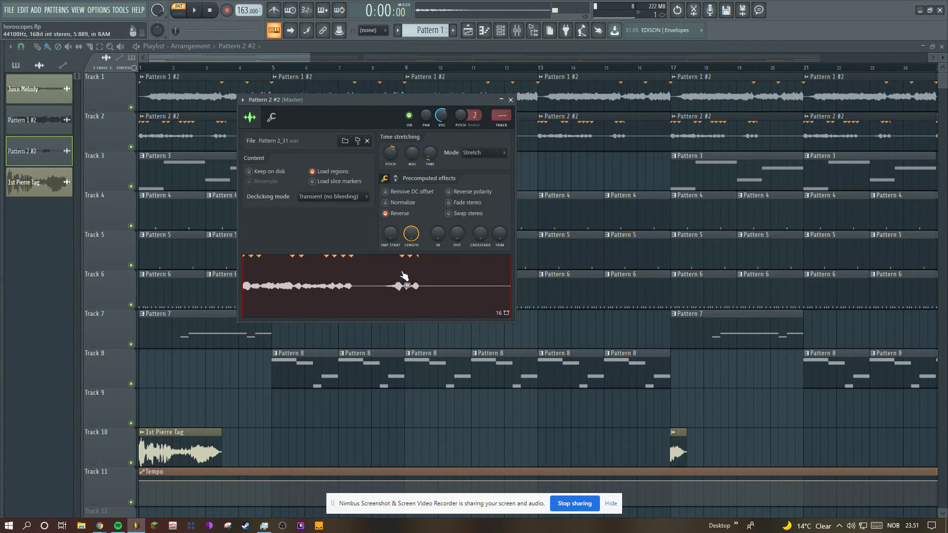
drag(395, 99, 403, 100)
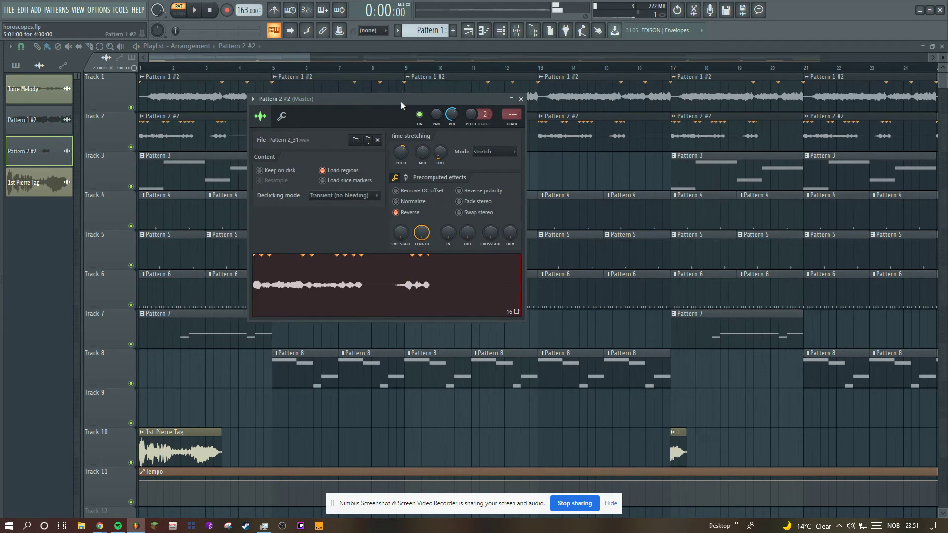
Select Pattern 3 and play its Sub bass notes in the piano roll.
click(16, 65)
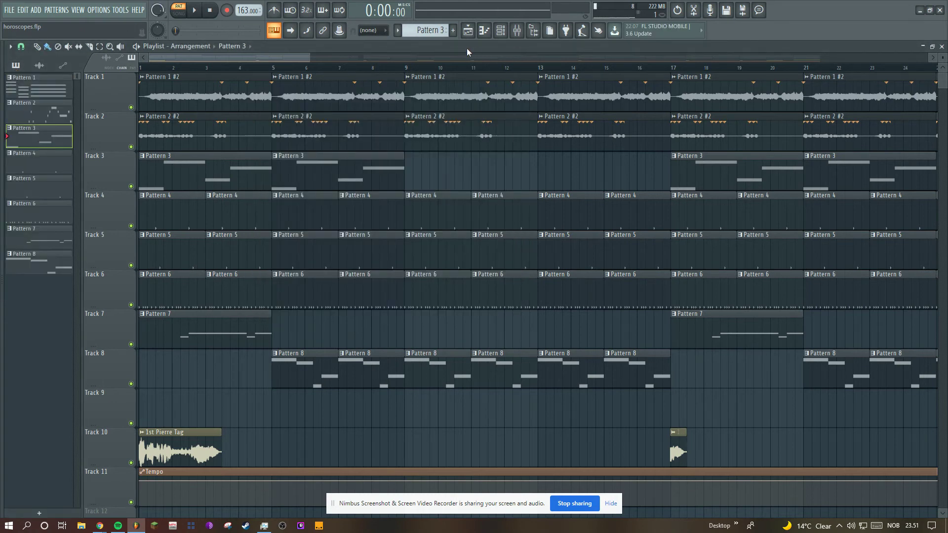
click(487, 37)
key(space)
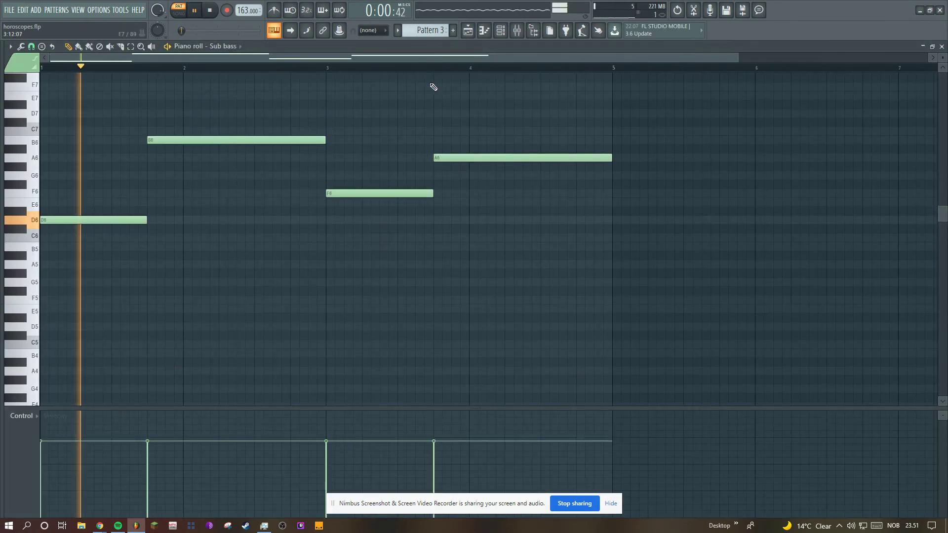
Open the Sub bass channel from the channel rack and show its mixer track, Insert 2.
key(F6)
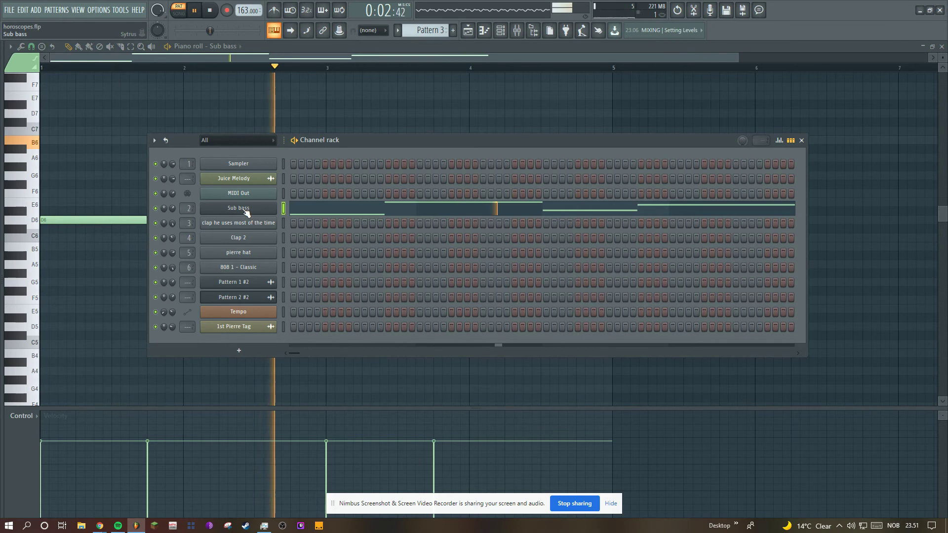
click(238, 208)
click(519, 30)
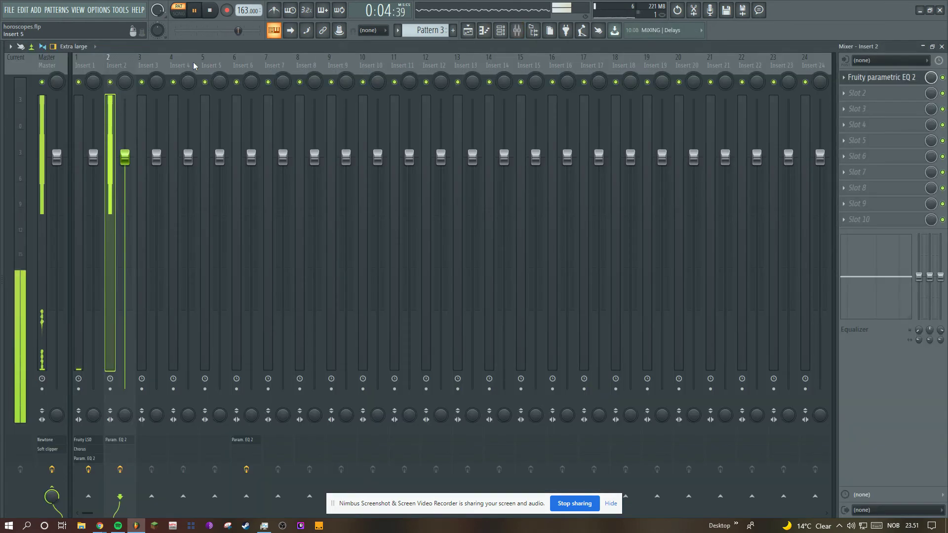
Examine the Fruity parametric EQ 2 curve on Insert 2 and return to the Sub bass piano roll.
click(876, 82)
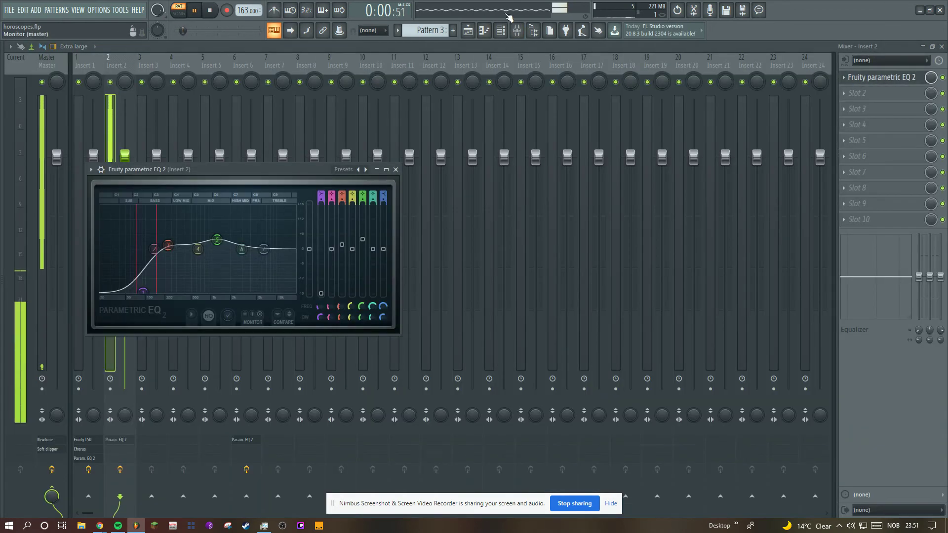
click(480, 31)
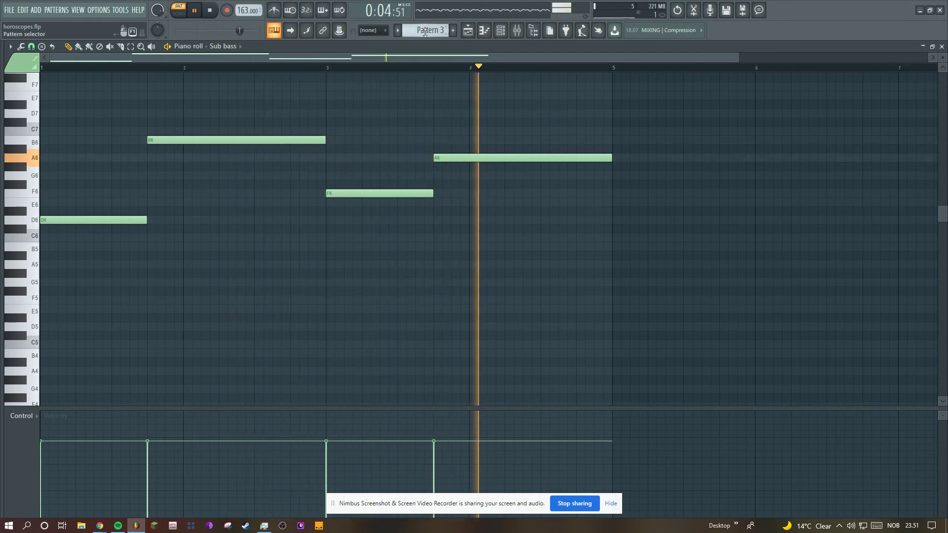
Play the clap notes of Patterns 4 and 5 and the pierre hat notes of Pattern 6 in the piano roll.
scroll(430, 30, down, 1)
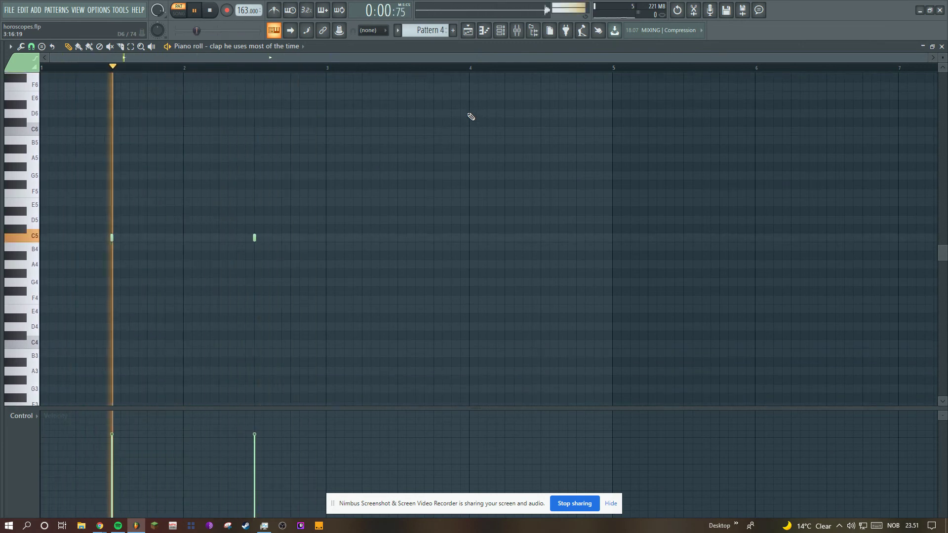
key(space)
click(443, 29)
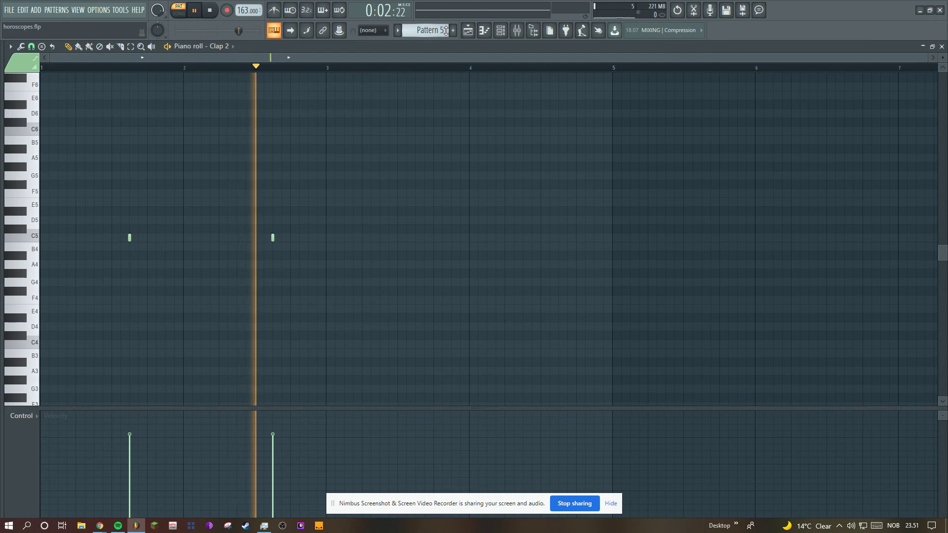
key(space)
scroll(447, 31, down, 1)
key(space)
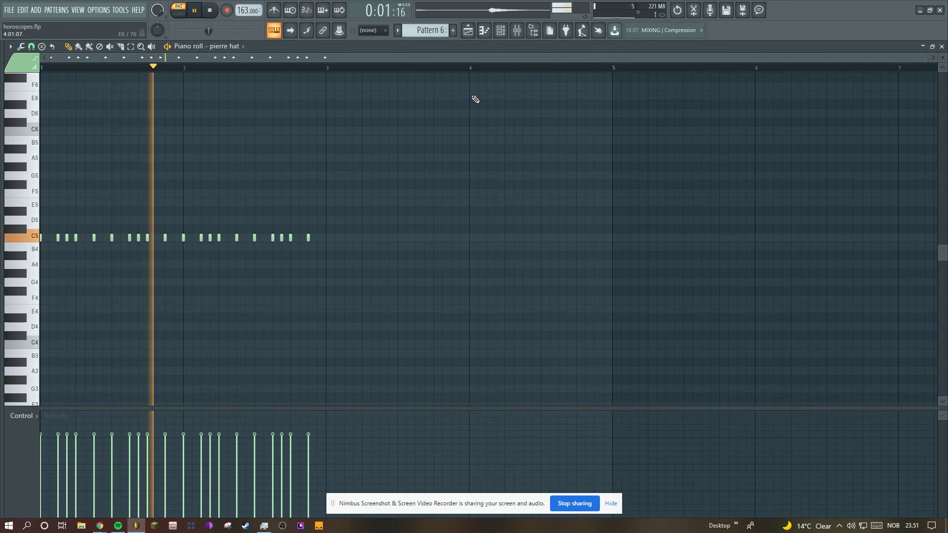
key(space)
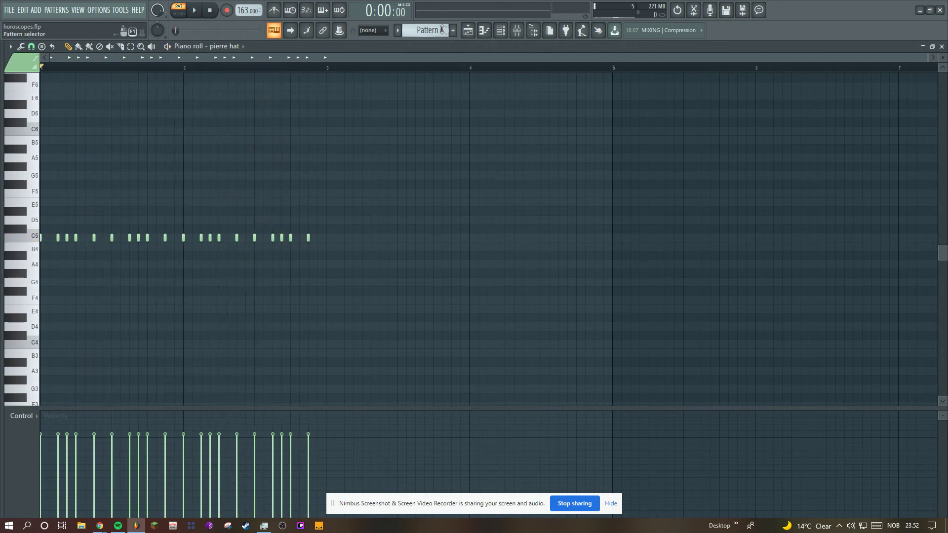
Switch to Pattern 7 in the piano roll and examine the 808 1 - Classic channel's settings from the channel rack.
scroll(449, 30, down, 1)
scroll(467, 124, down, 2)
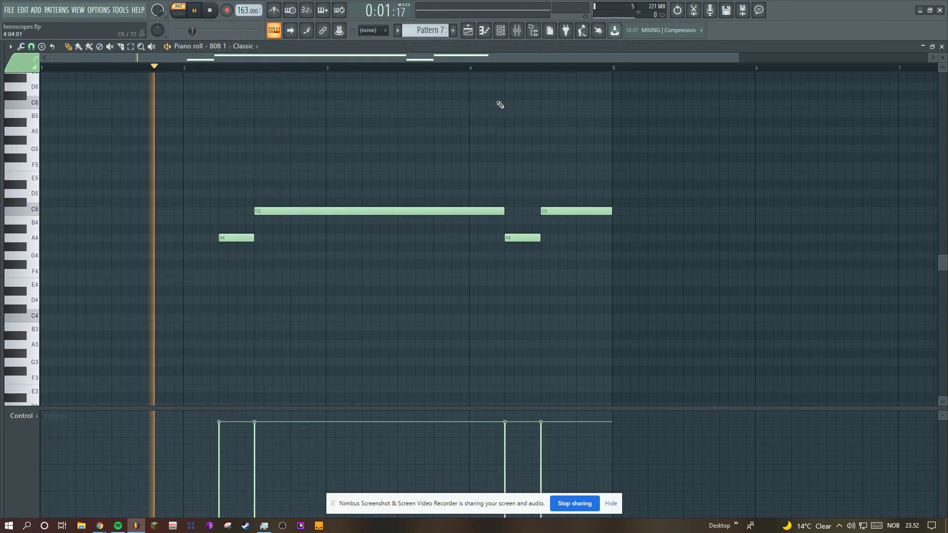
click(501, 31)
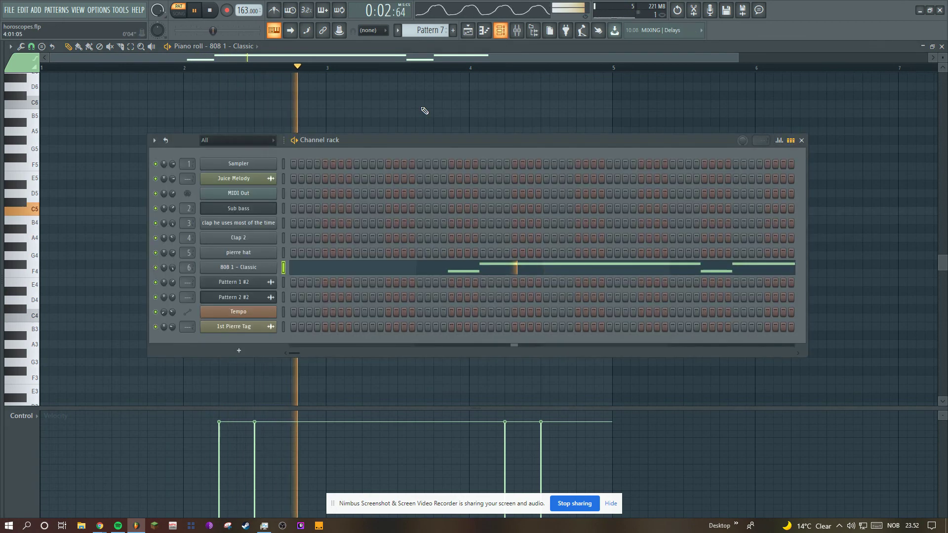
click(248, 272)
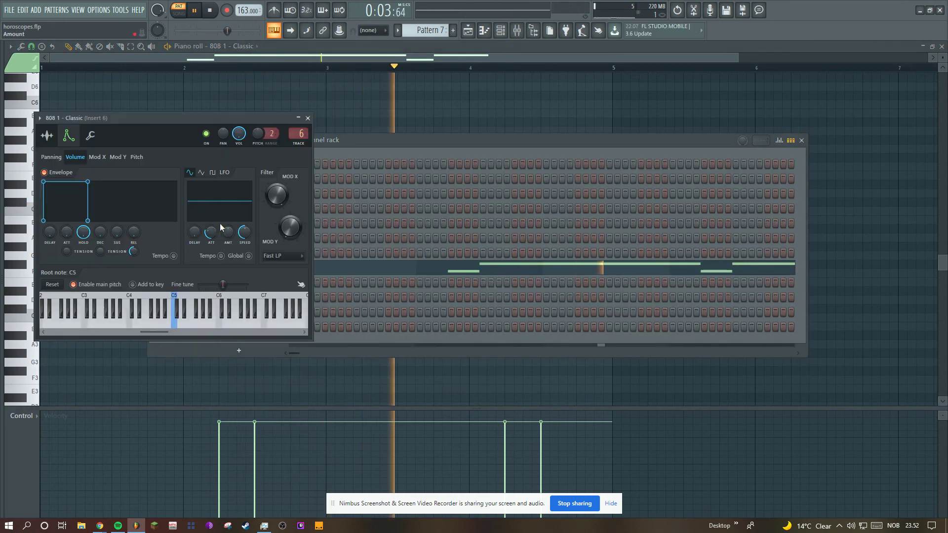
click(53, 142)
click(311, 58)
Examine the Fruity parametric EQ 2 on the 808's mixer track, Insert 6, and return to the piano roll.
click(516, 30)
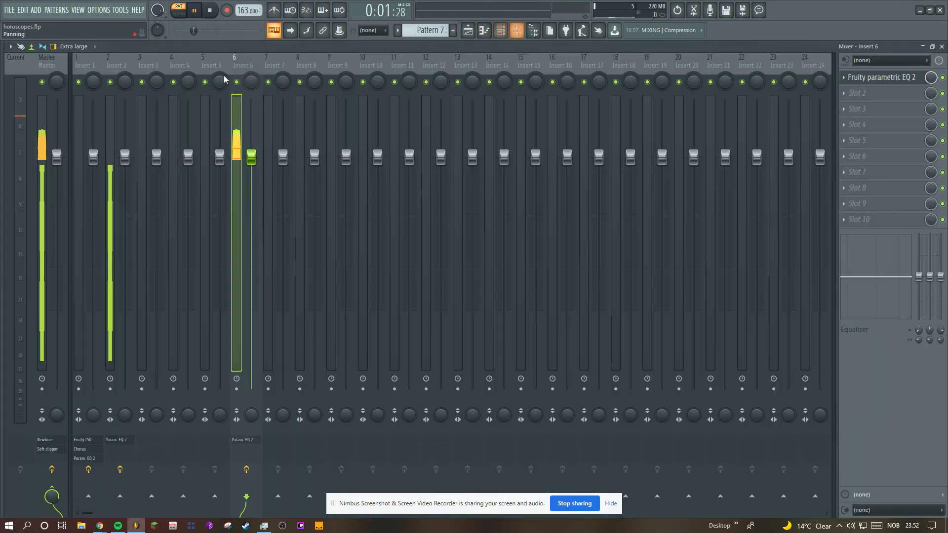
click(860, 79)
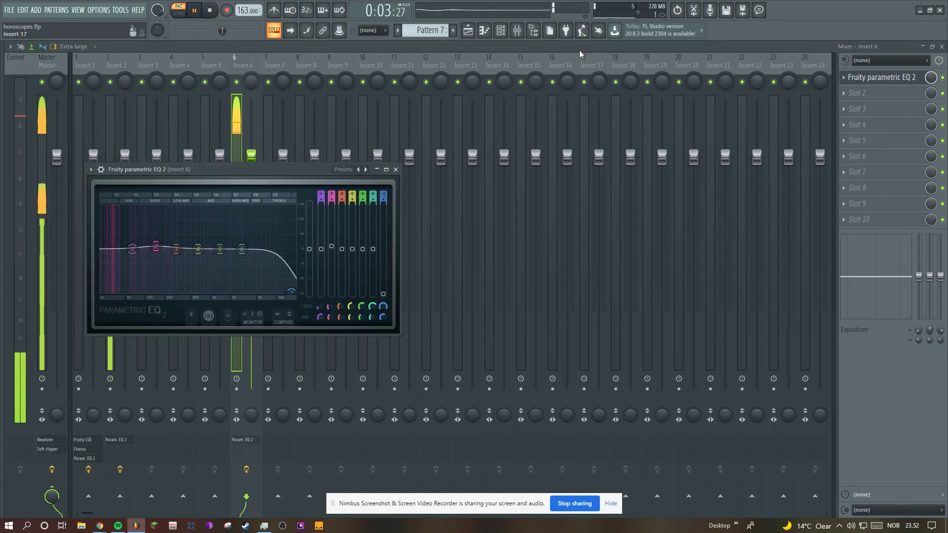
click(491, 31)
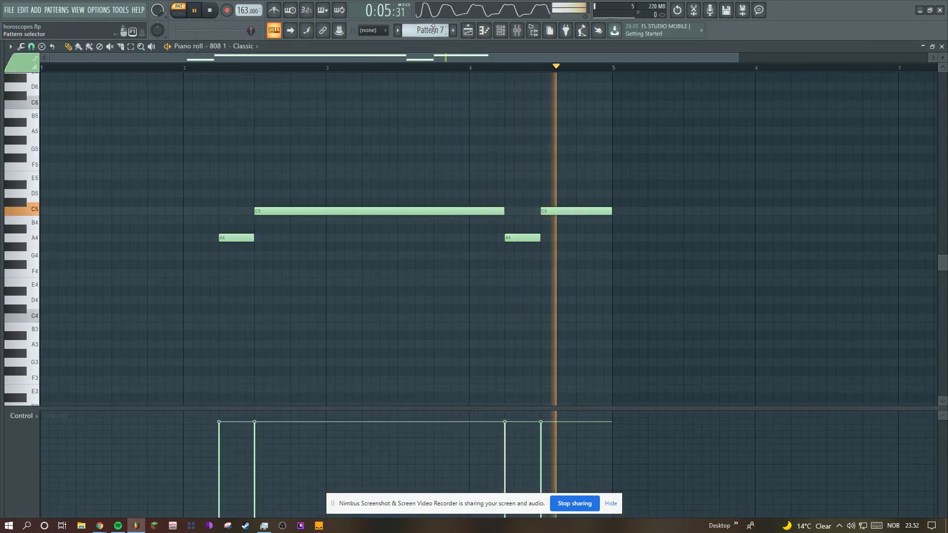
Play Pattern 8's 808 notes, stop playback, cycle the pattern selection to Pattern 1 and show the playlist arrangement.
scroll(434, 28, down, 1)
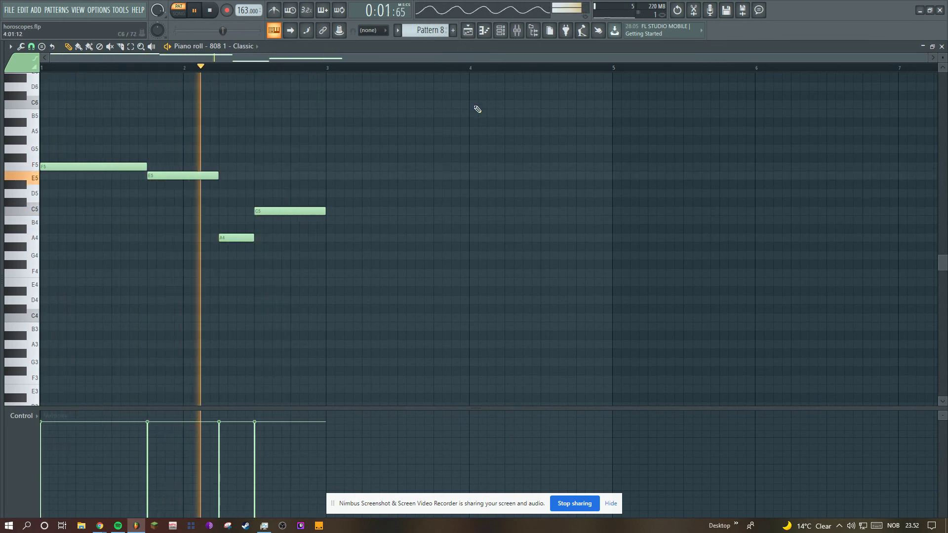
key(space)
scroll(434, 30, down, 2)
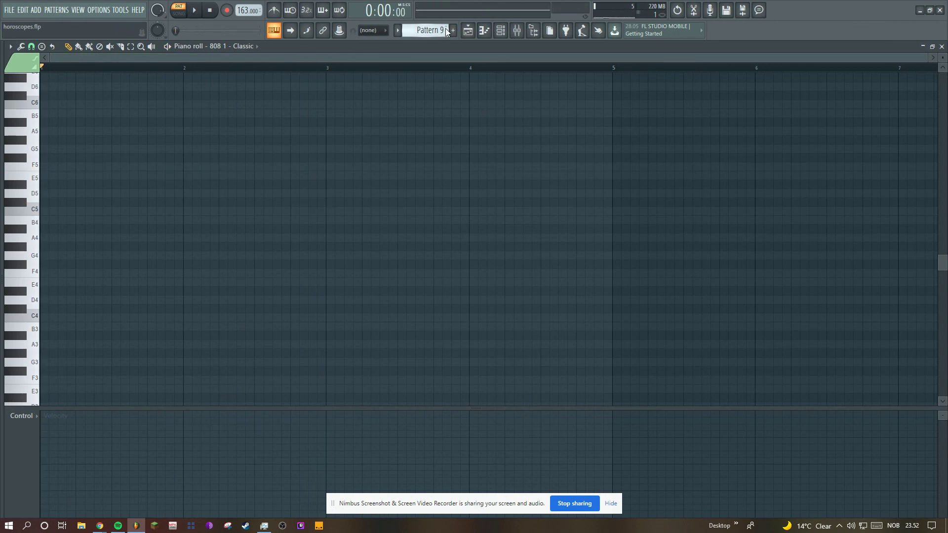
click(468, 33)
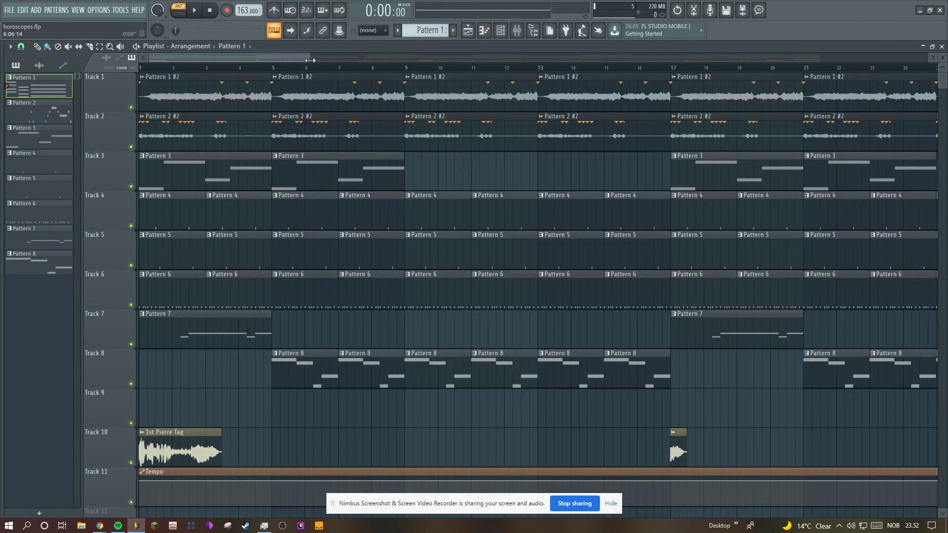